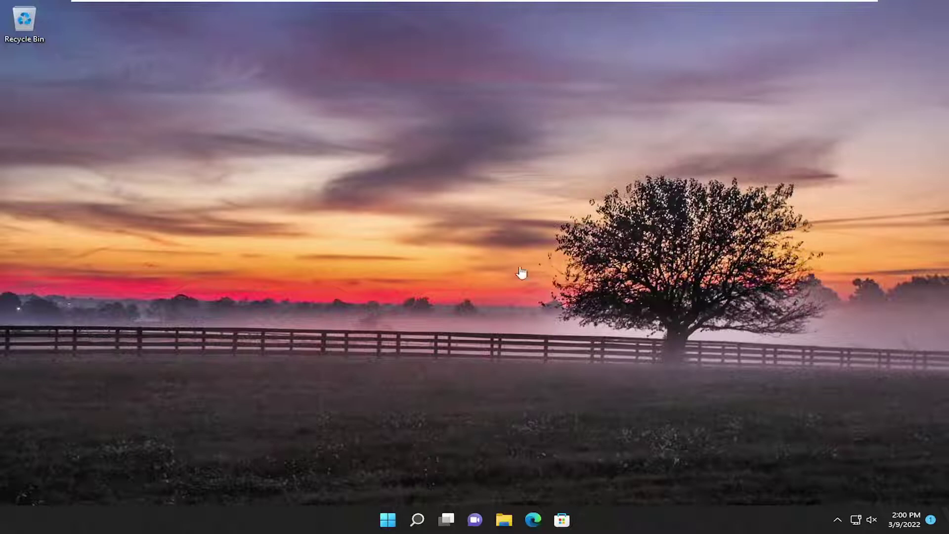
Step: In Windows Search, search for 'display', then clear it to search for 'settings'
click(420, 523)
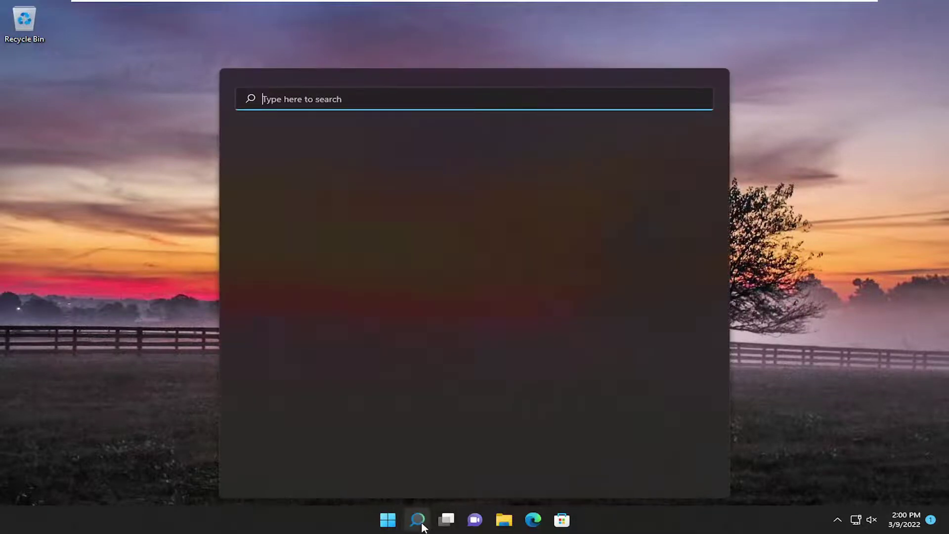
text(display)
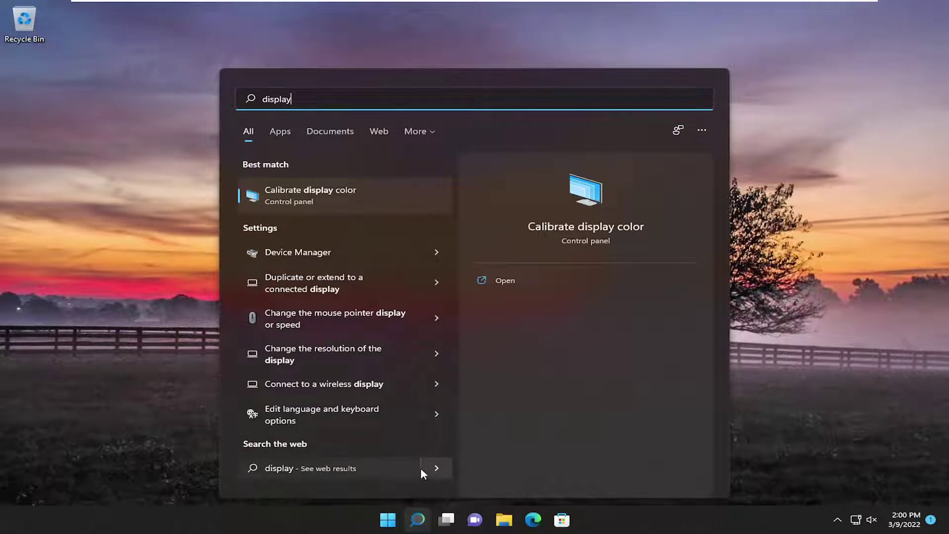
key(ctrl+a)
key(BackSpace)
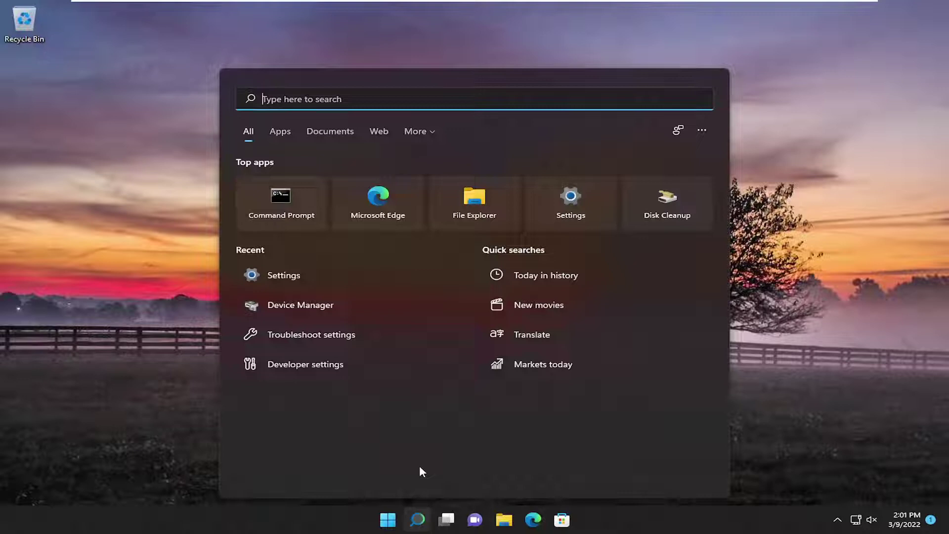
text(se)
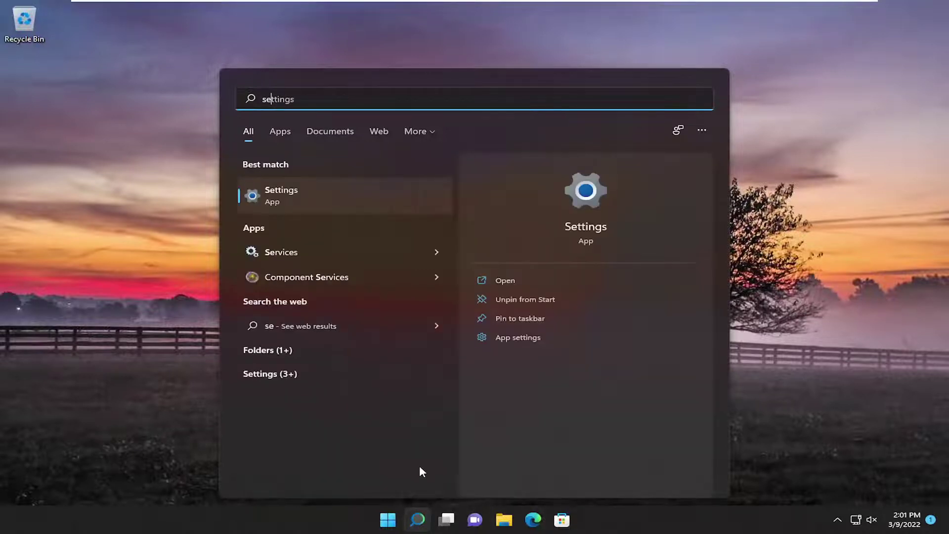
text(ttings)
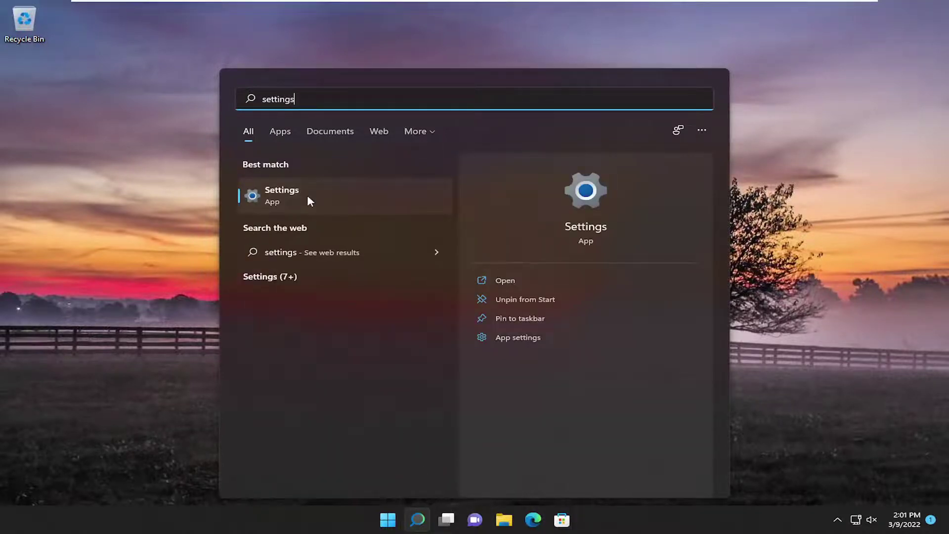
Step: Launch Settings from the best match and go to System > Display
click(307, 196)
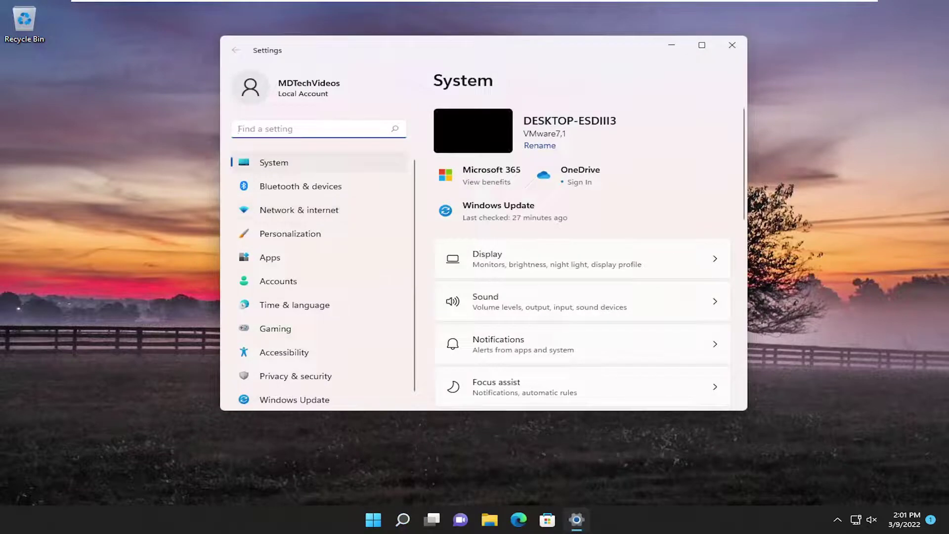
click(531, 264)
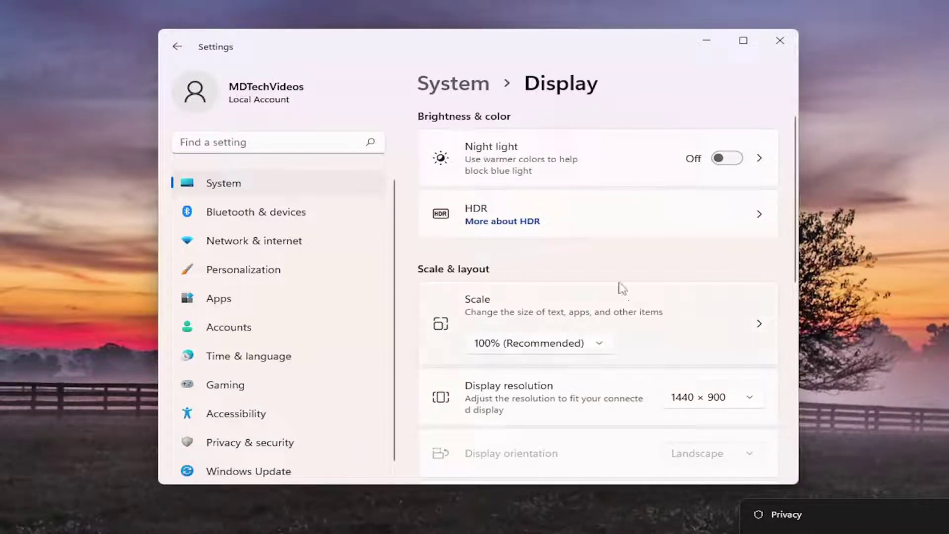
scroll(636, 310, down, 2)
scroll(635, 310, down, 2)
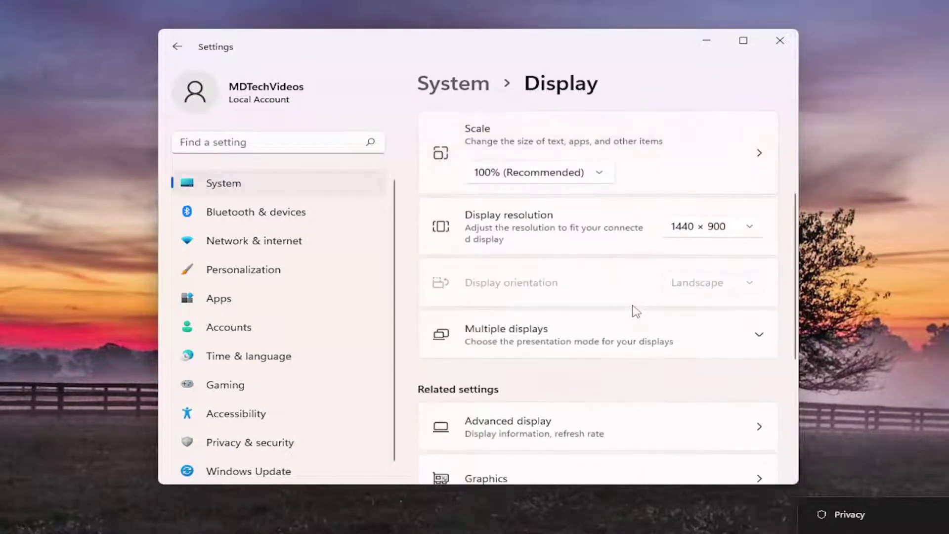
Step: Expand Multiple displays, move the Settings window slightly, then close Settings
click(525, 340)
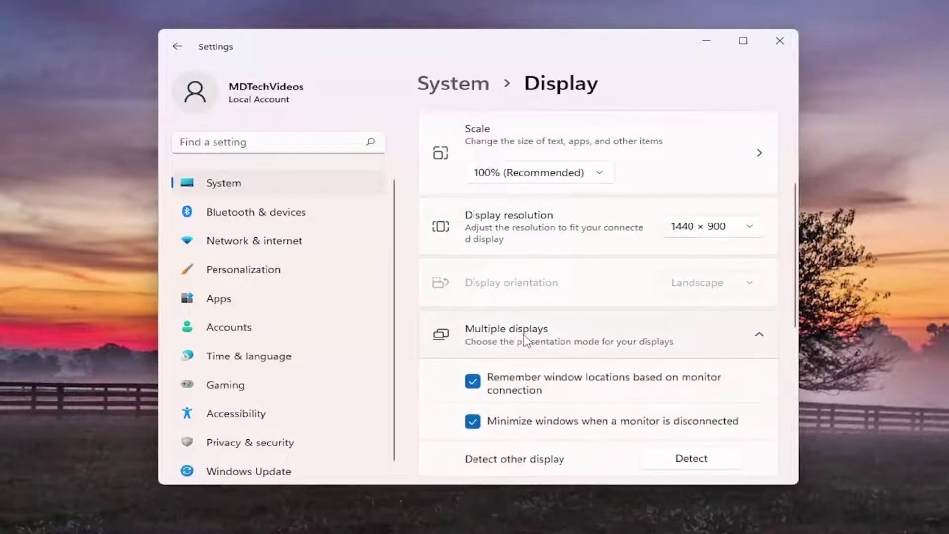
scroll(525, 340, down, 1)
scroll(480, 335, down, 1)
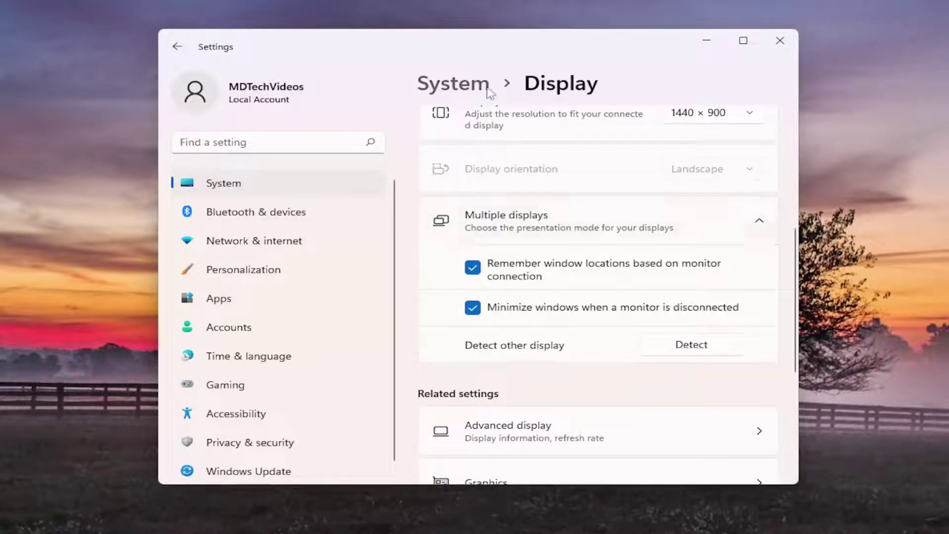
mouse_move(434, 45)
mouse_down()
mouse_move(410, 48)
mouse_move(453, 64)
mouse_up()
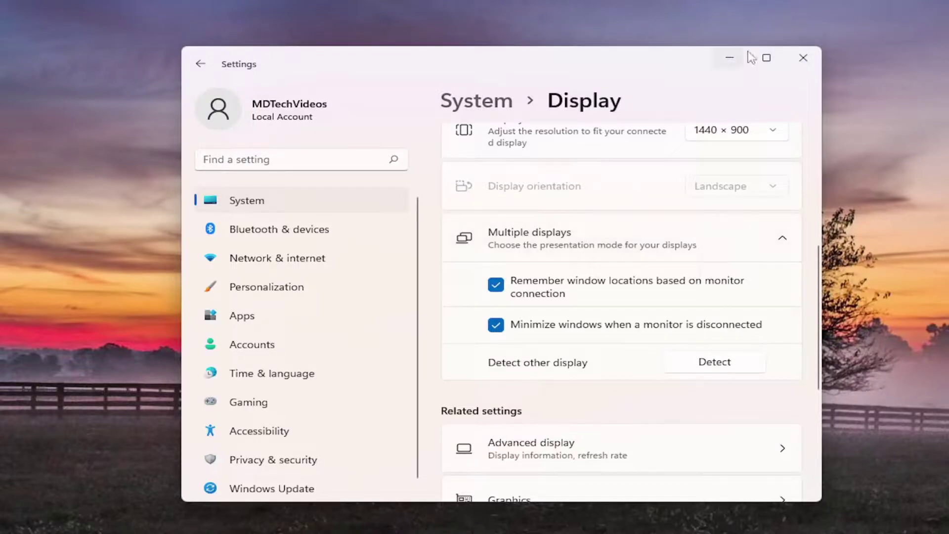
click(803, 58)
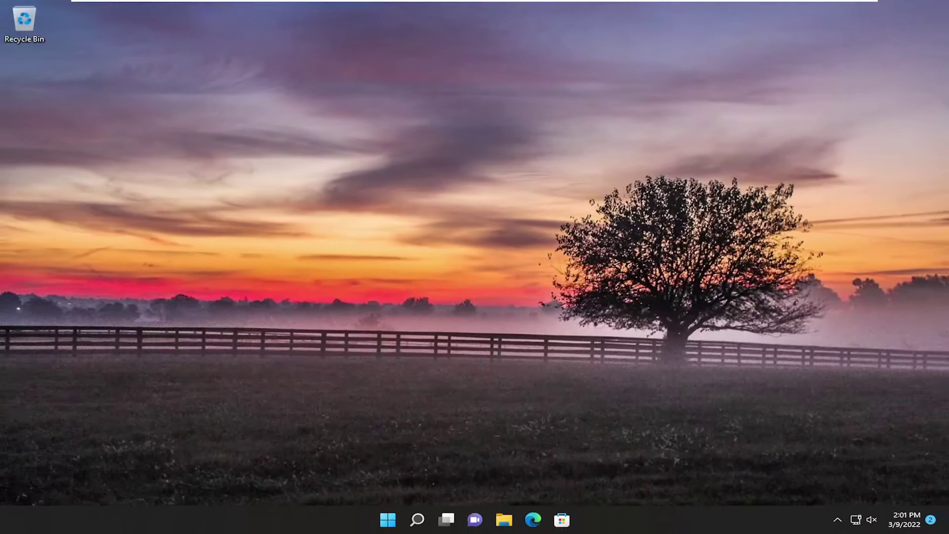